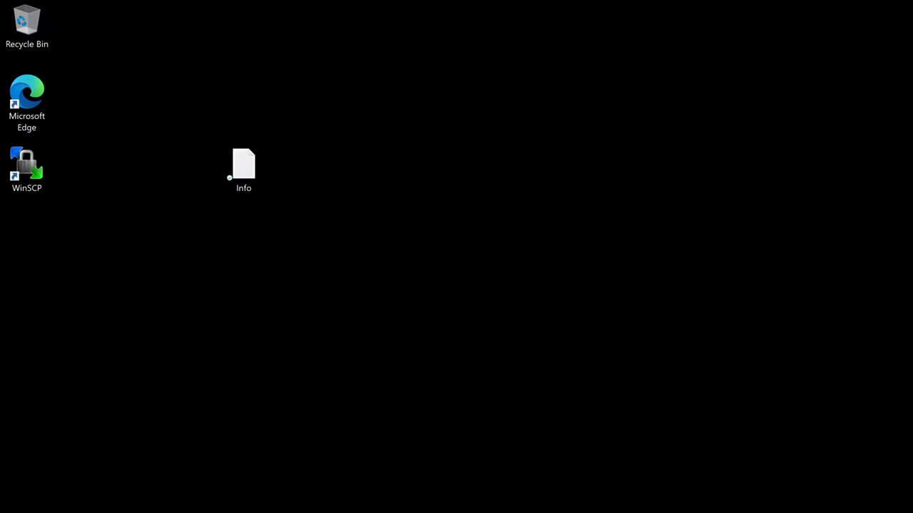
Launch Microsoft Edge and enter the demo.dexhow.com wp-admin address from autocomplete.
click(35, 108)
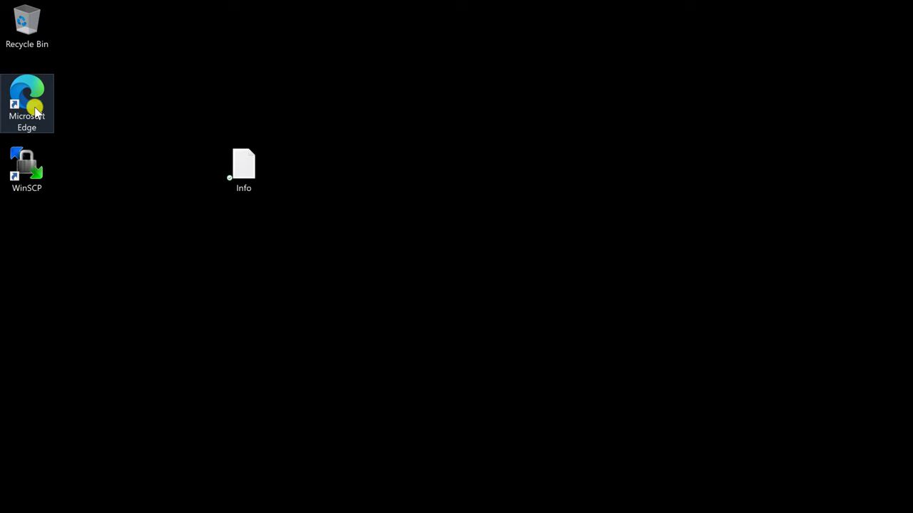
double_click(35, 108)
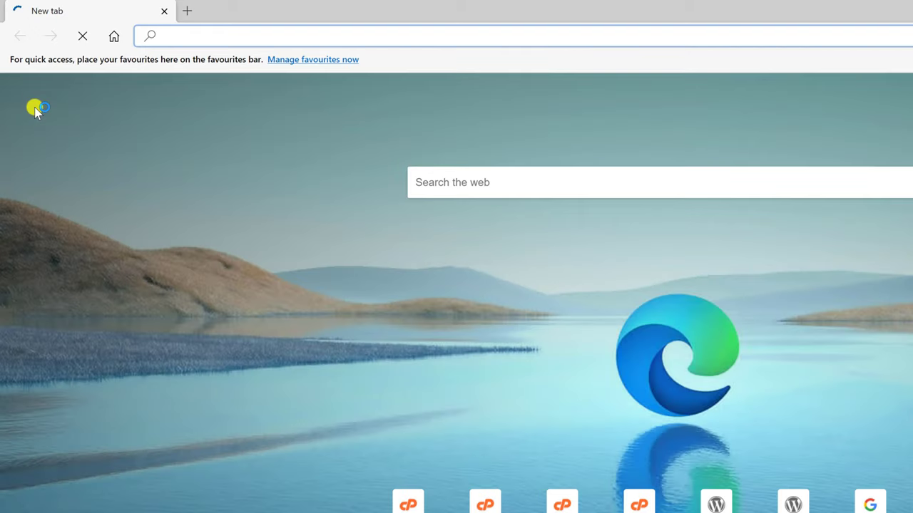
text(demo.dexhow.com/wp-admin/)
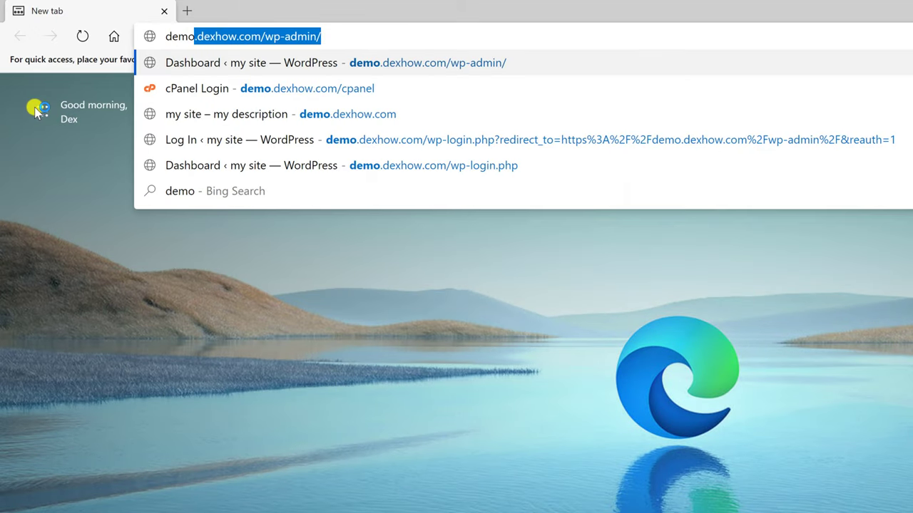
key(Right)
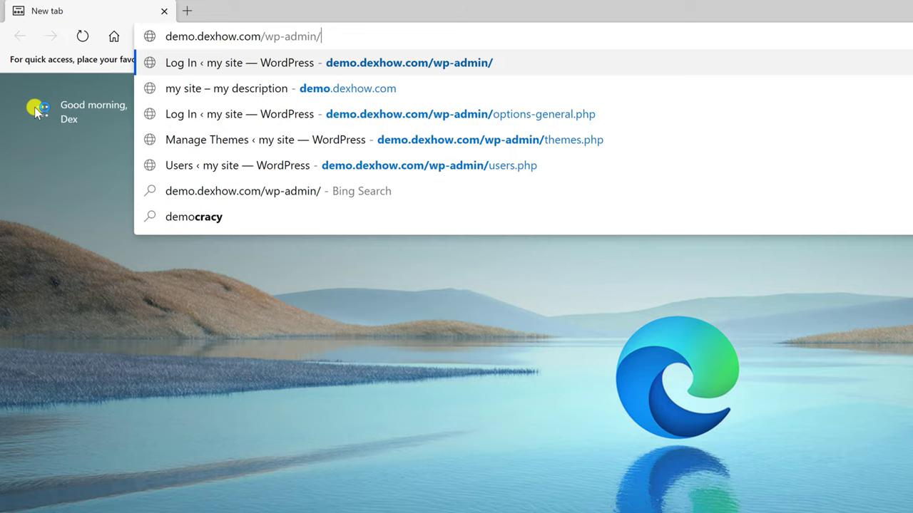
Load the wp-admin login page and sign in with the browser's saved credentials.
key(Return)
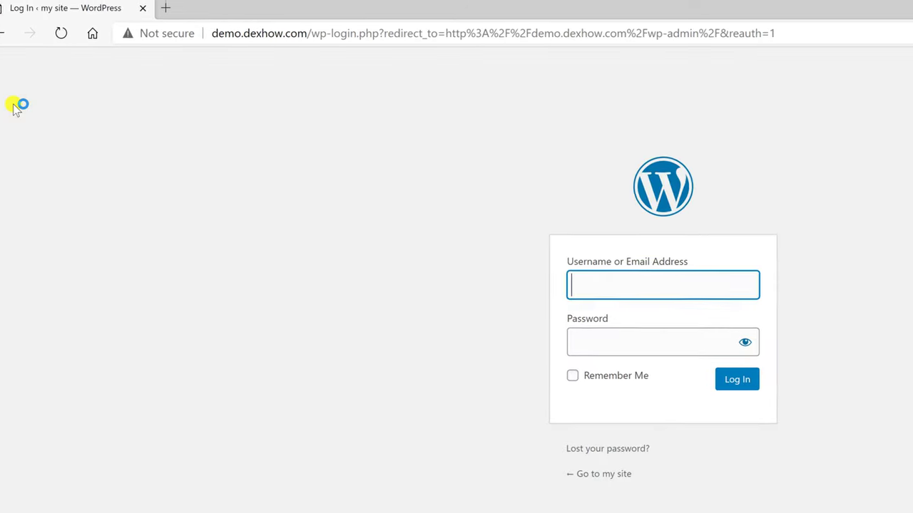
click(484, 257)
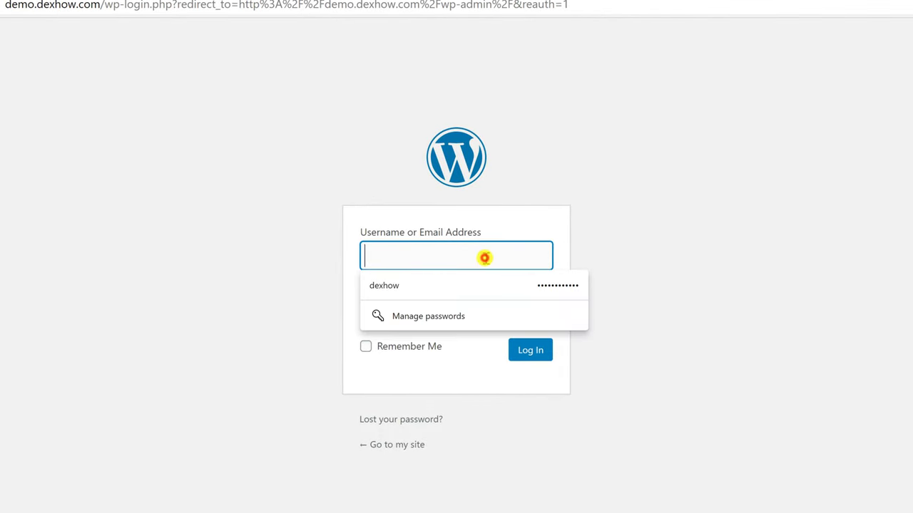
click(475, 284)
click(529, 349)
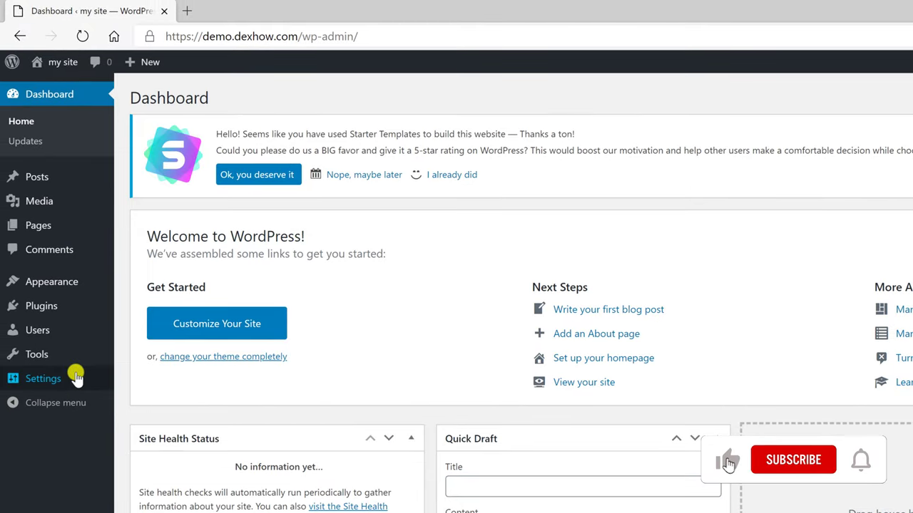
mouse_move(43, 379)
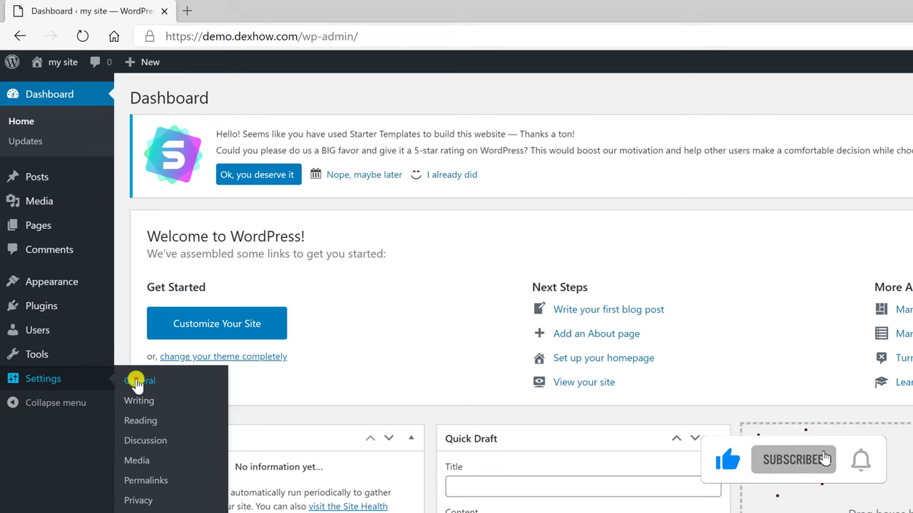
In General Settings, change WordPress Address and Site Address to https and save.
click(136, 381)
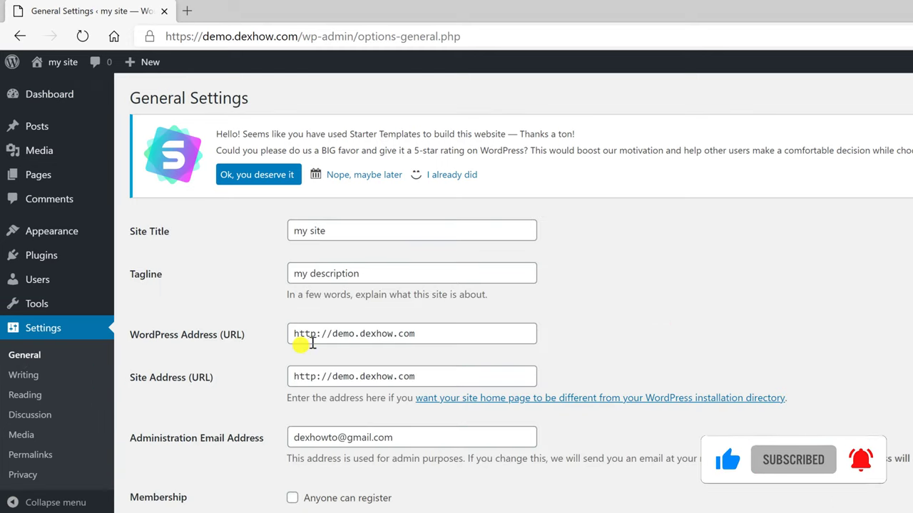
click(312, 334)
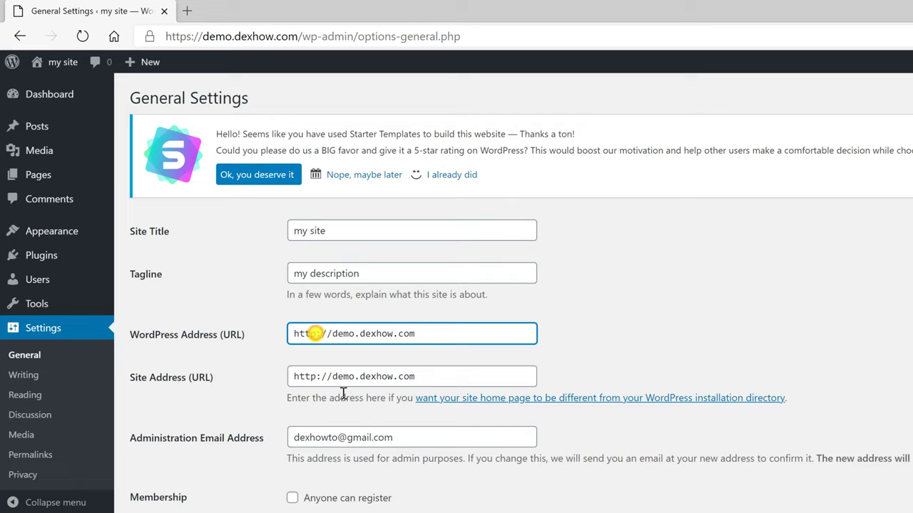
text(s)
click(319, 376)
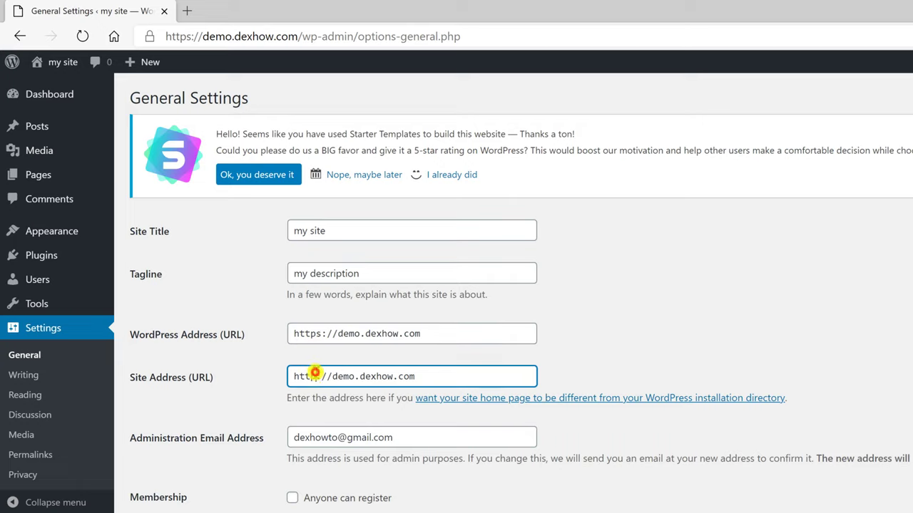
text(s)
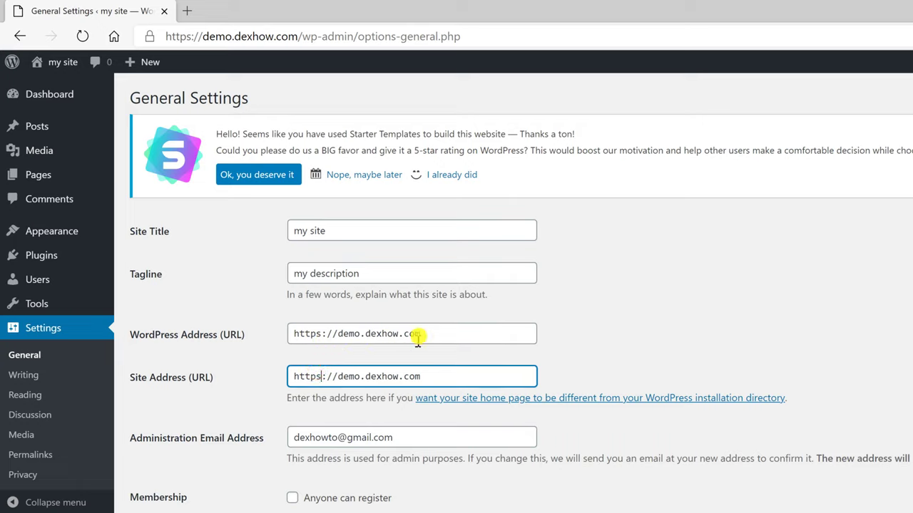
triple_click(420, 334)
scroll(333, 231, down, 5)
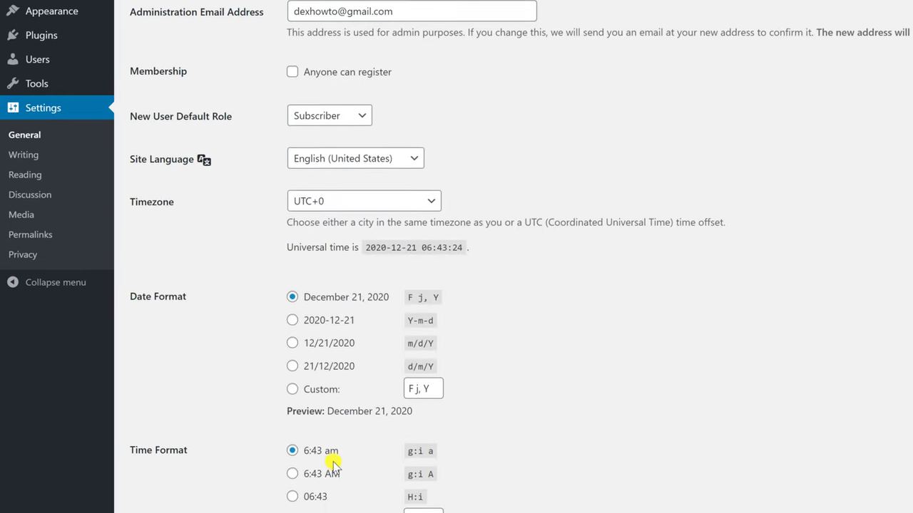
click(200, 412)
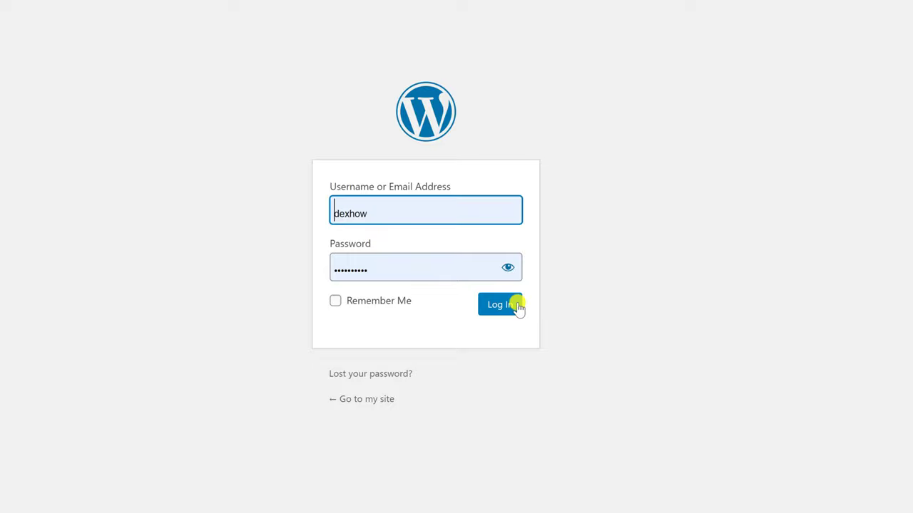
Log back in, search plugins for 'force ssl' and install WP Force SSL & HTTPS SSL Redirect.
click(510, 306)
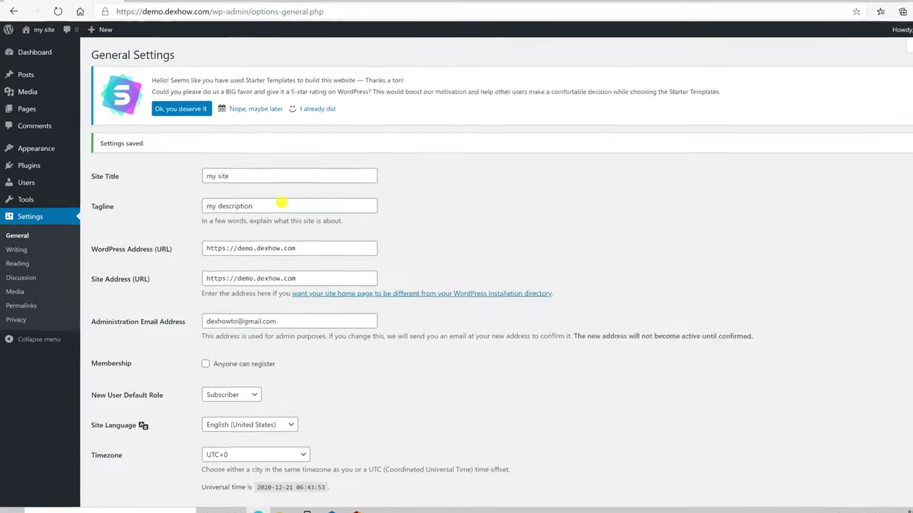
mouse_move(41, 126)
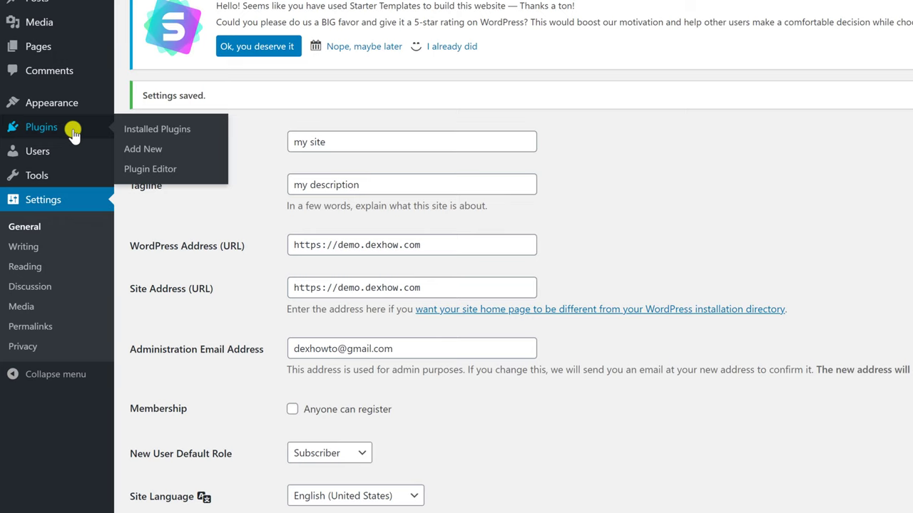
click(167, 154)
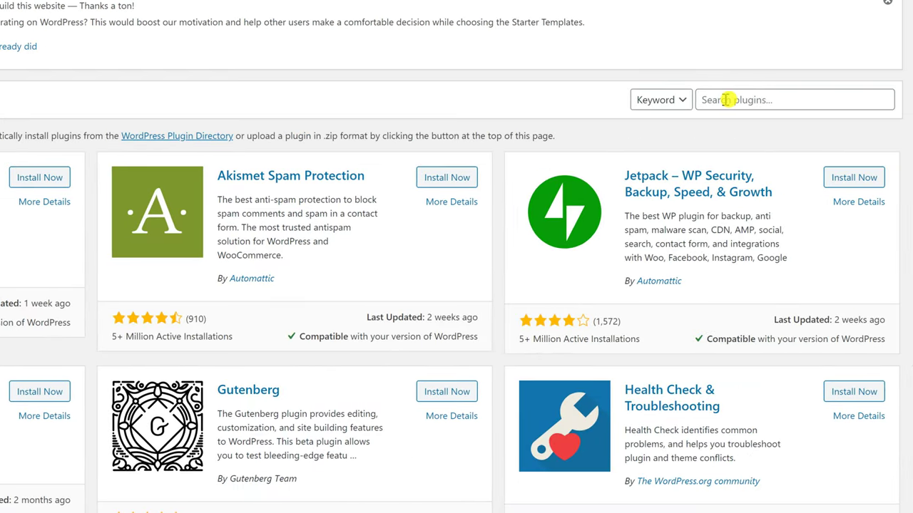
click(713, 100)
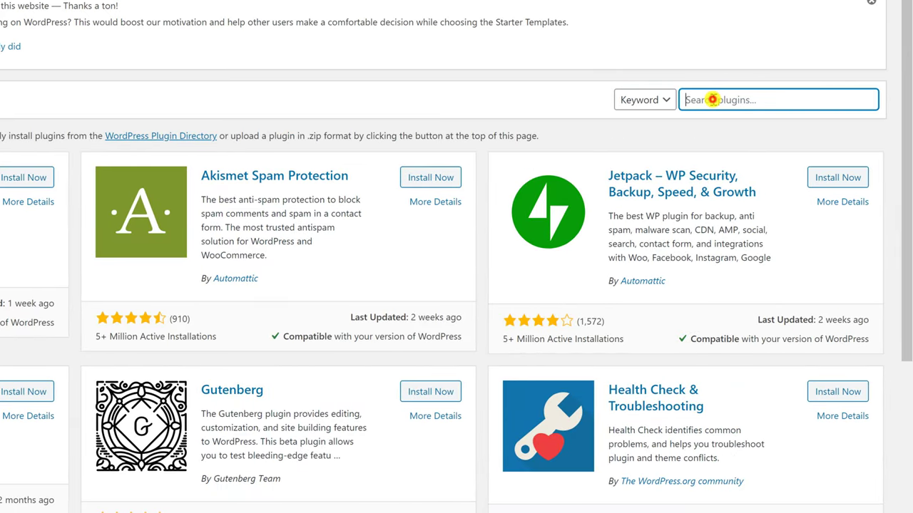
text(forc)
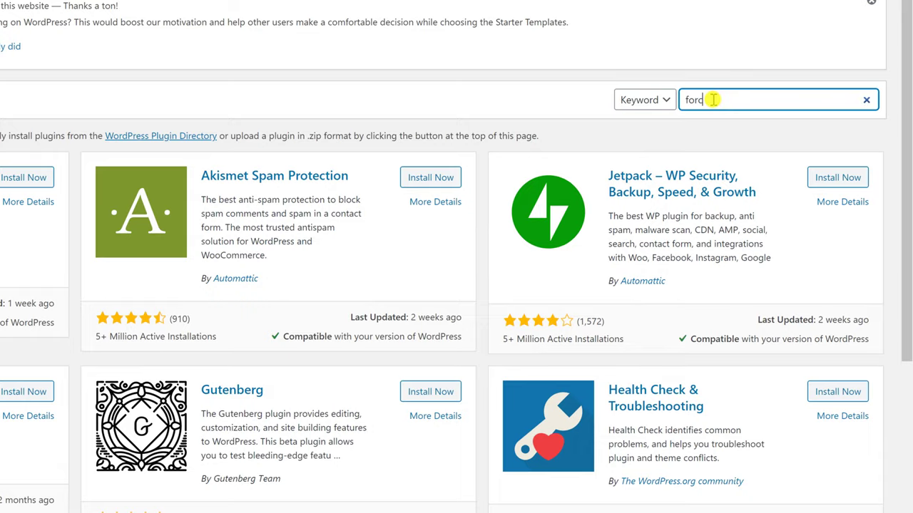
text(e)
text( ssl)
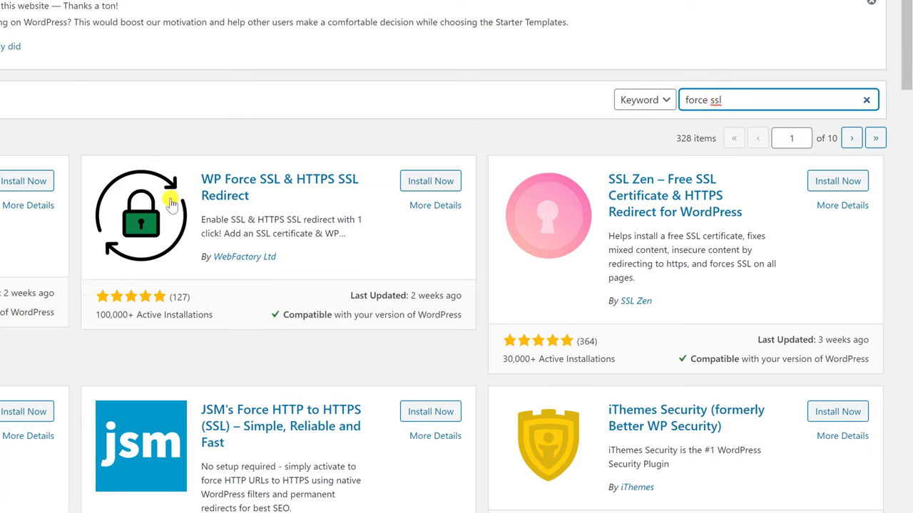
click(430, 181)
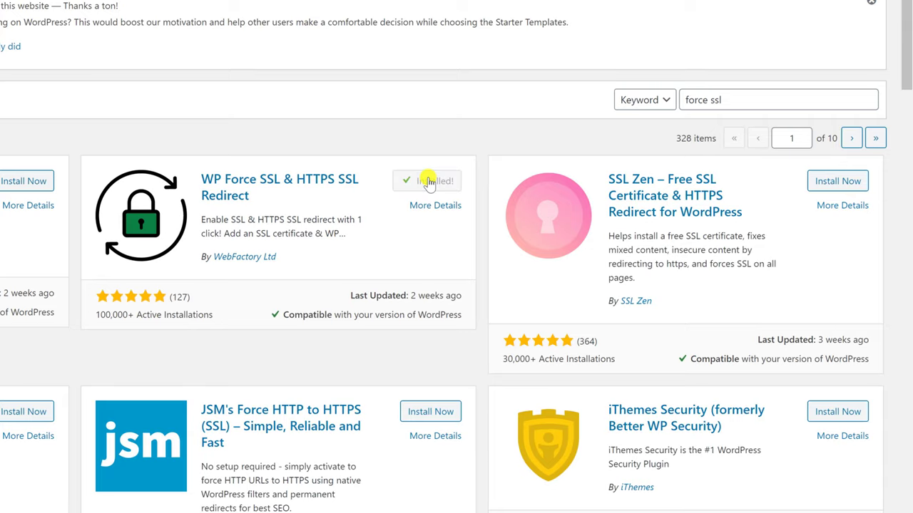
Activate WP Force SSL, turn HSTS on alongside Force SSL, and save the settings.
click(428, 183)
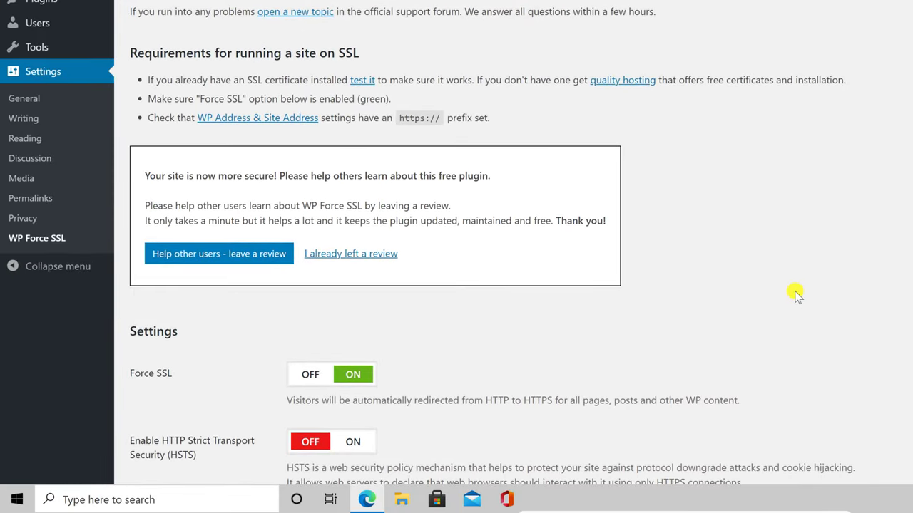
scroll(794, 291, down, 2)
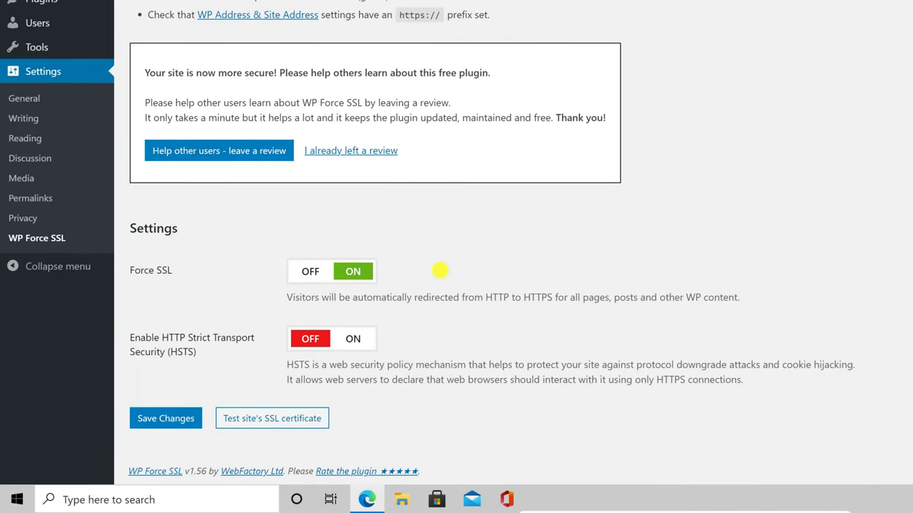
click(353, 340)
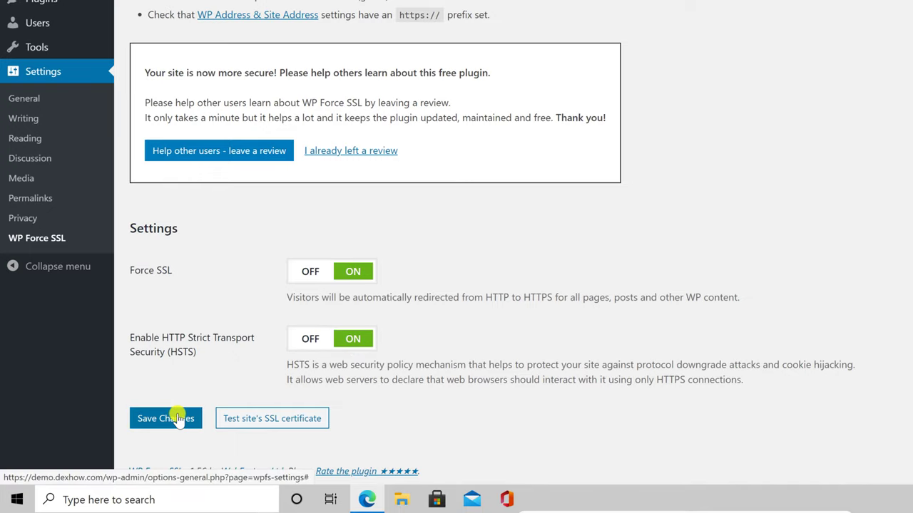
click(178, 419)
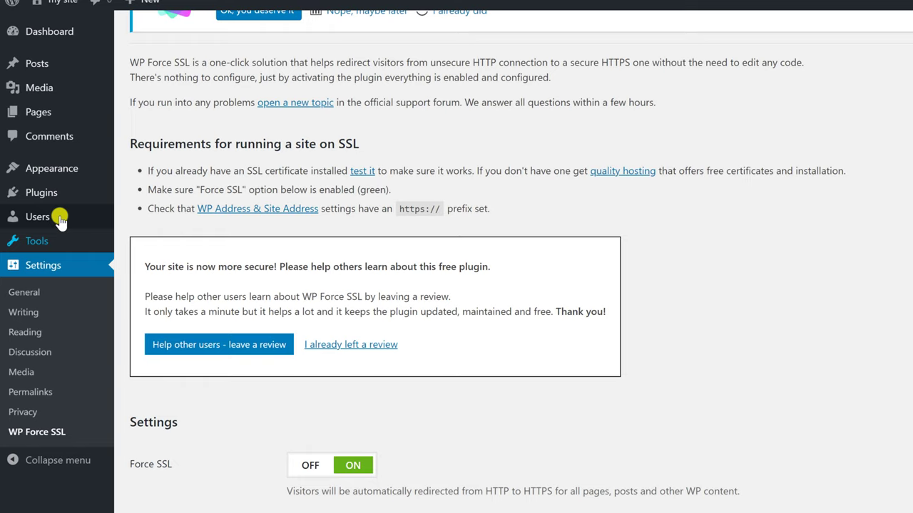
mouse_move(41, 192)
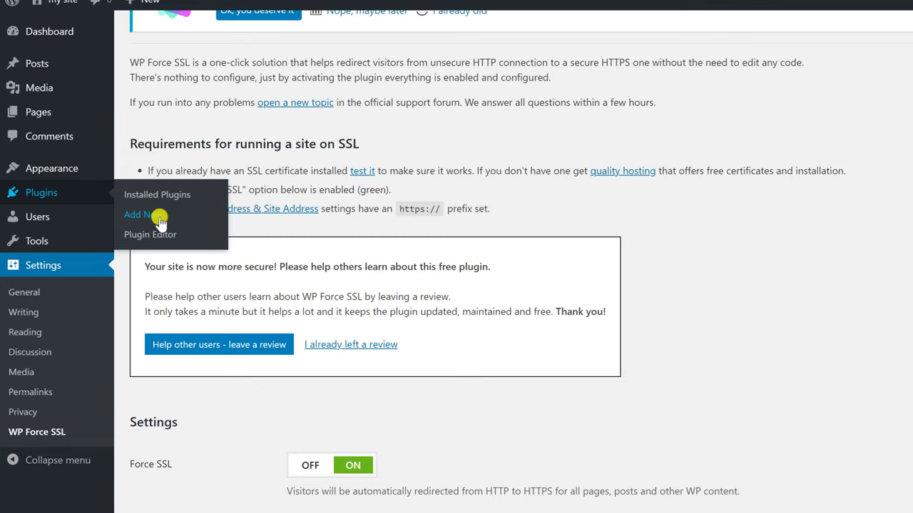
Search plugins for 'replace', then install and activate Real-Time Find and Replace.
click(159, 219)
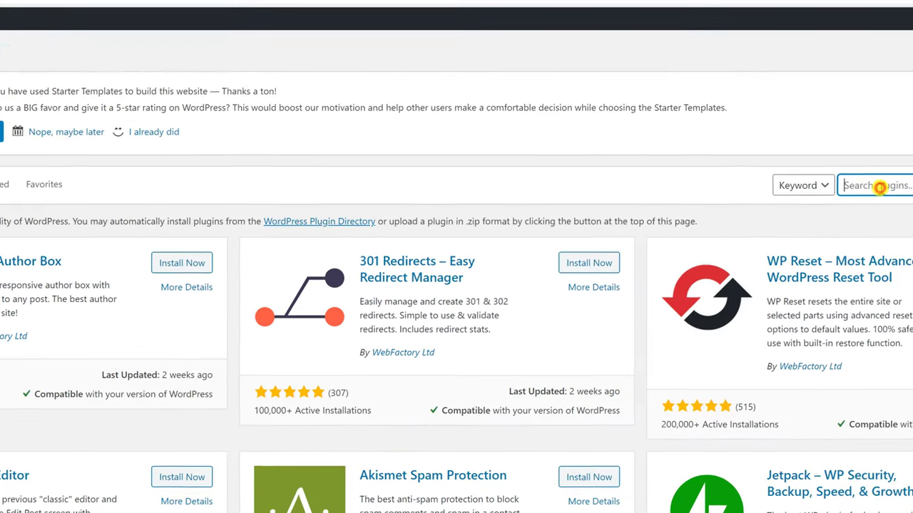
click(721, 199)
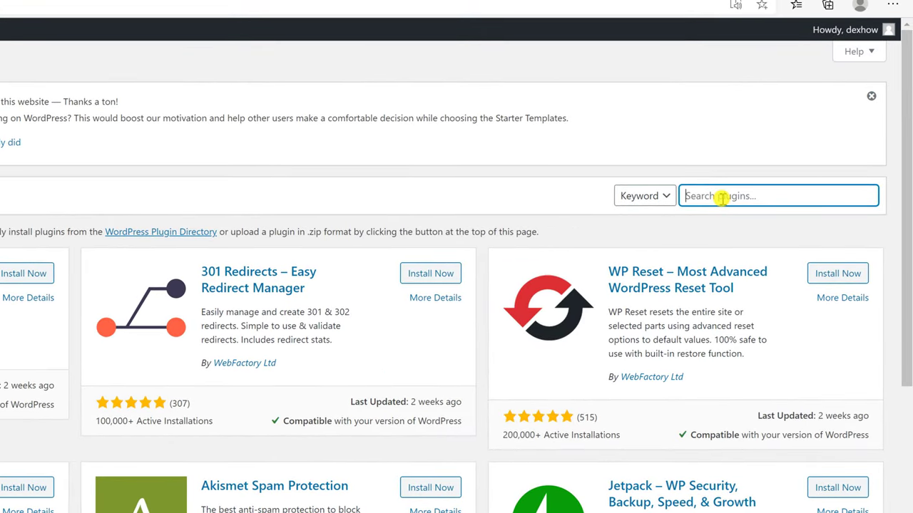
text(replac)
text(e)
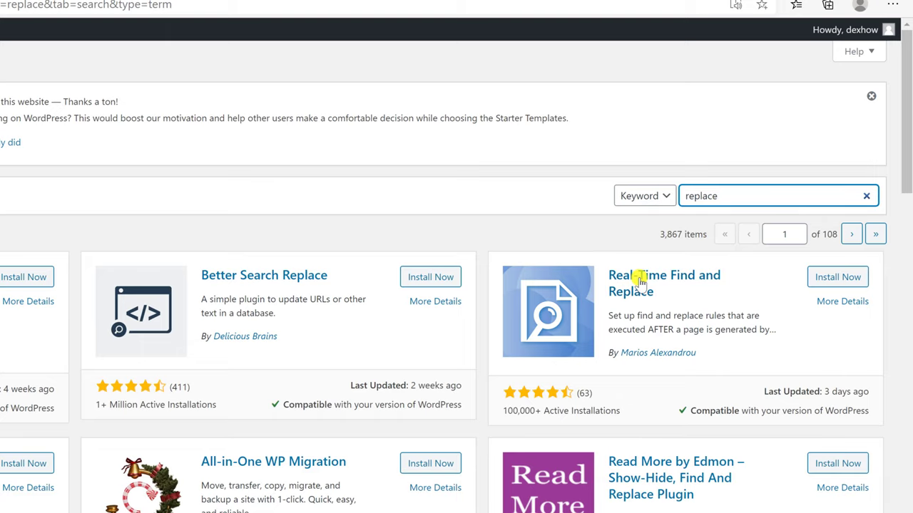
click(830, 277)
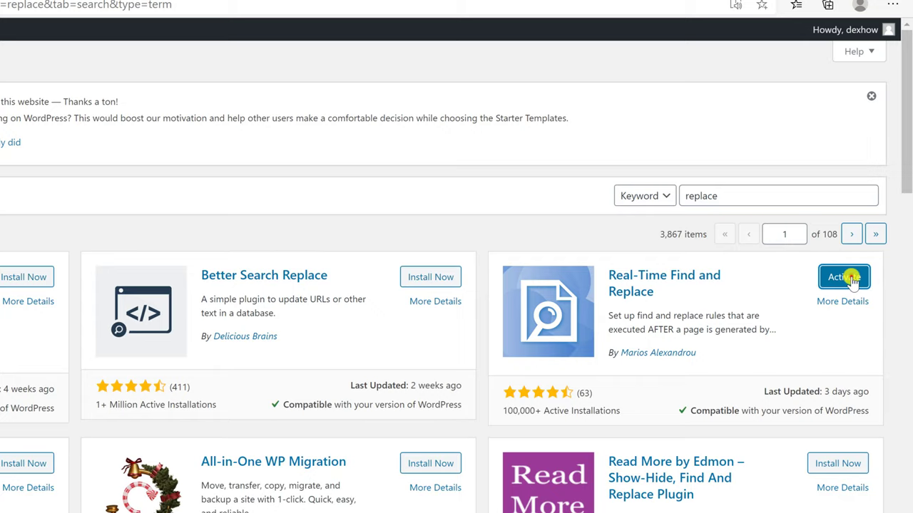
click(849, 277)
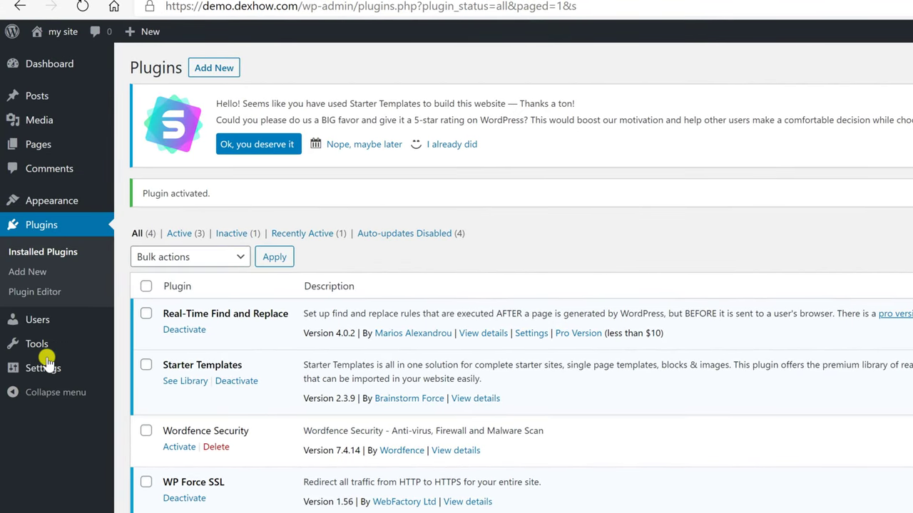
mouse_move(36, 344)
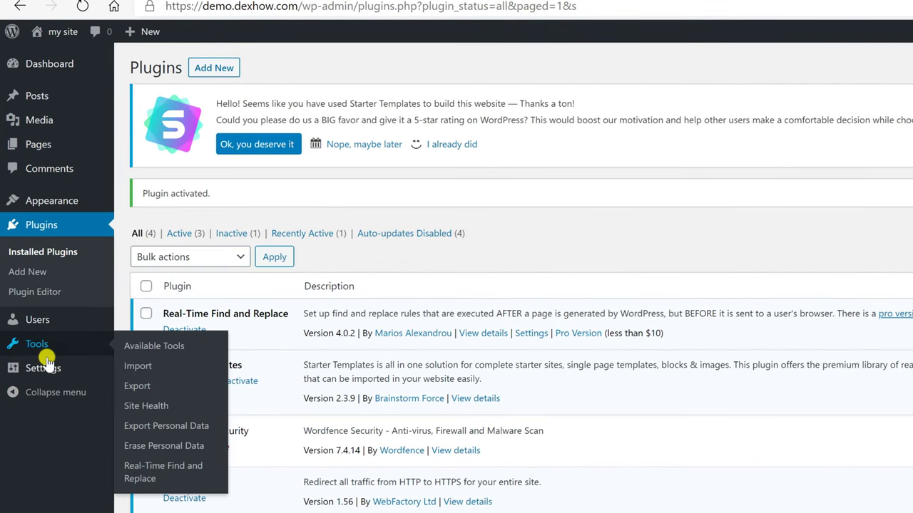
click(165, 472)
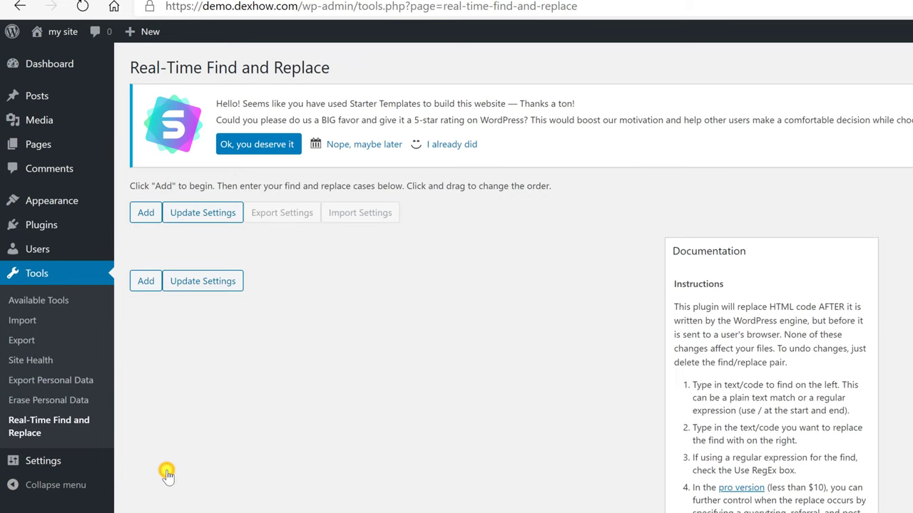
click(145, 214)
scroll(143, 210, down, 2)
scroll(185, 179, down, 1)
scroll(232, 157, up, 1)
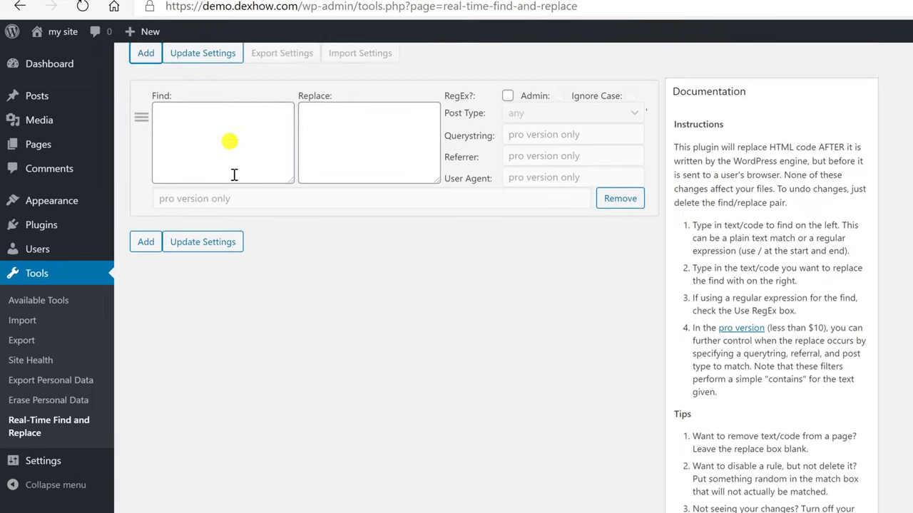
scroll(232, 174, up, 1)
click(224, 174)
text(http://)
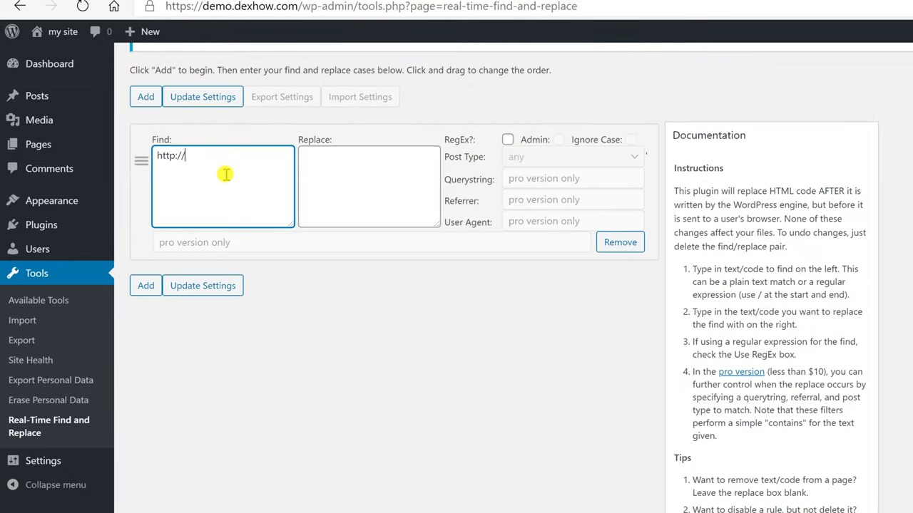
key(Tab)
text(https://)
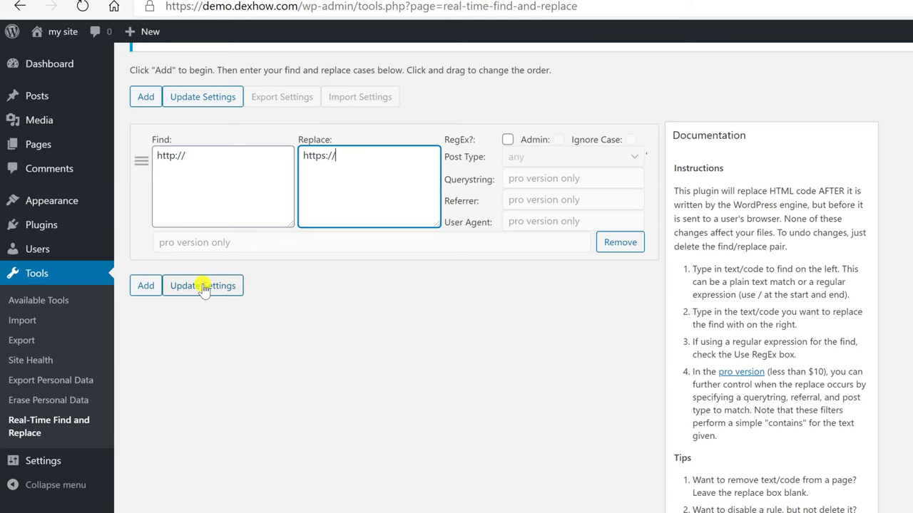
click(173, 286)
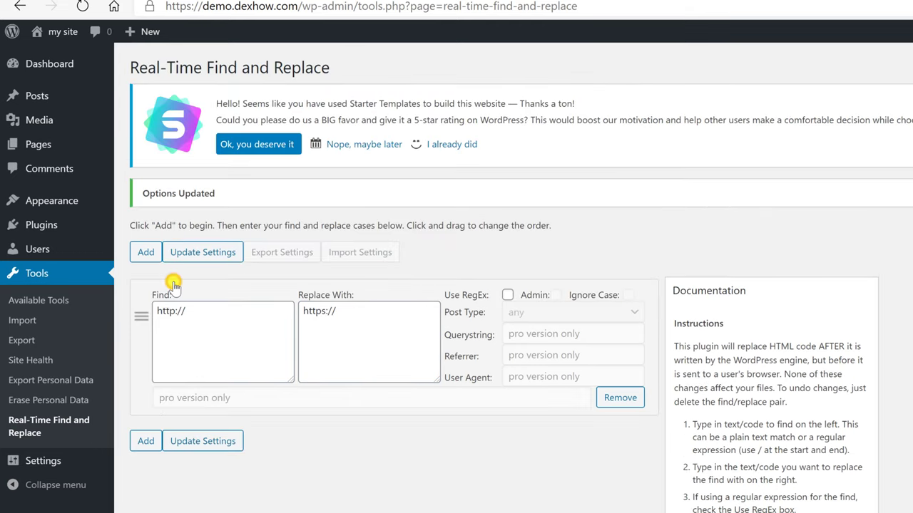